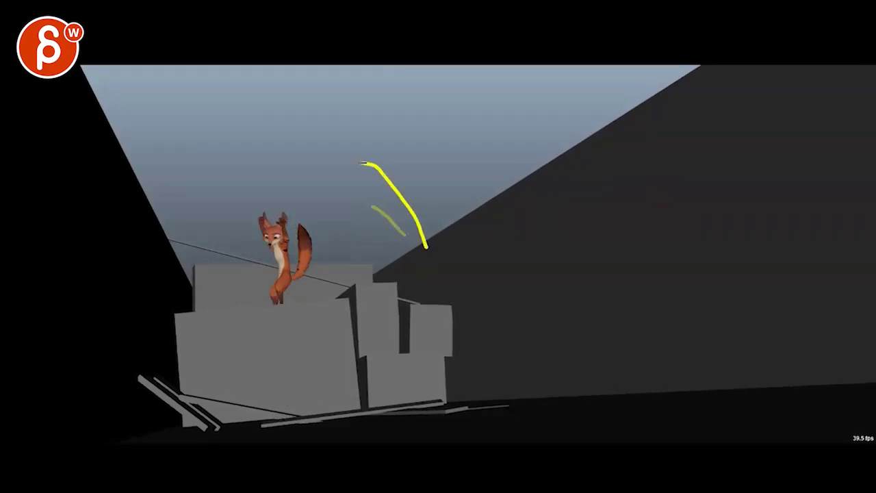
Clear the yellow sketch strokes so the fox is shown landing on the boxes.
{"action": "key", "text": "Escape"}
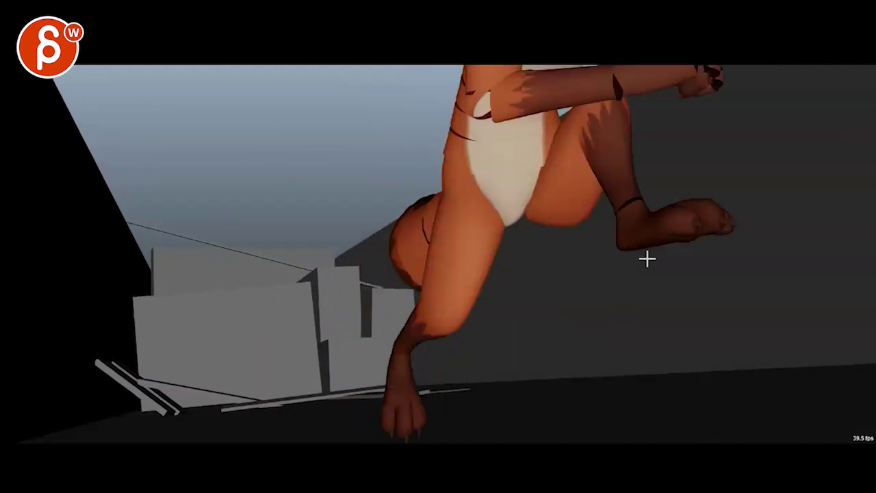
Clear the yellow leg sketches and resume playback of the fox running toward camera.
{"action": "key", "text": "Escape"}
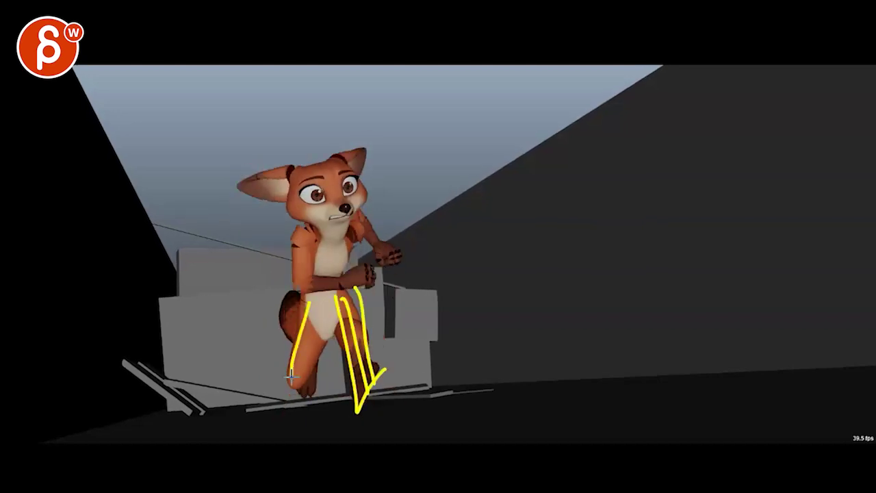
{"action": "key", "text": "Escape"}
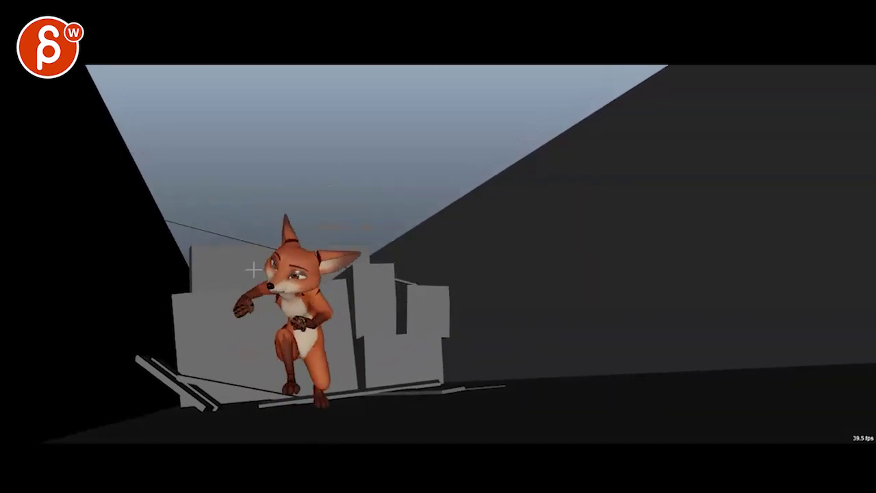
Draw a line to the fox's eye, arcs toward its head and an ellipse around it, then clear them.
{"action": "left_click_drag", "start_coordinate": [282, 277], "coordinate": [171, 236]}
{"action": "mouse_move", "coordinate": [279, 127]}
{"action": "left_mouse_down"}
{"action": "mouse_move", "coordinate": [147, 180]}
{"action": "mouse_move", "coordinate": [148, 202]}
{"action": "mouse_move", "coordinate": [400, 172]}
{"action": "left_mouse_up"}
{"action": "left_click_drag", "start_coordinate": [288, 220], "coordinate": [291, 223]}
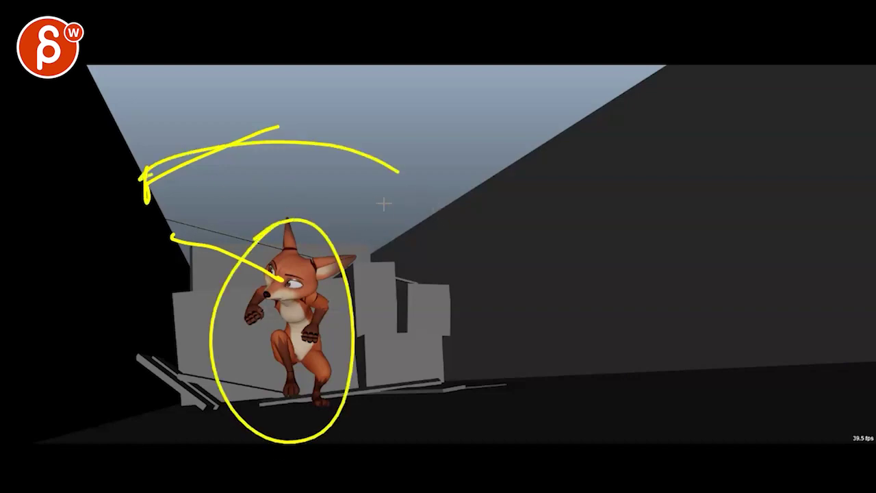
{"action": "left_click_drag", "start_coordinate": [147, 181], "coordinate": [424, 213]}
{"action": "key", "text": "Escape"}
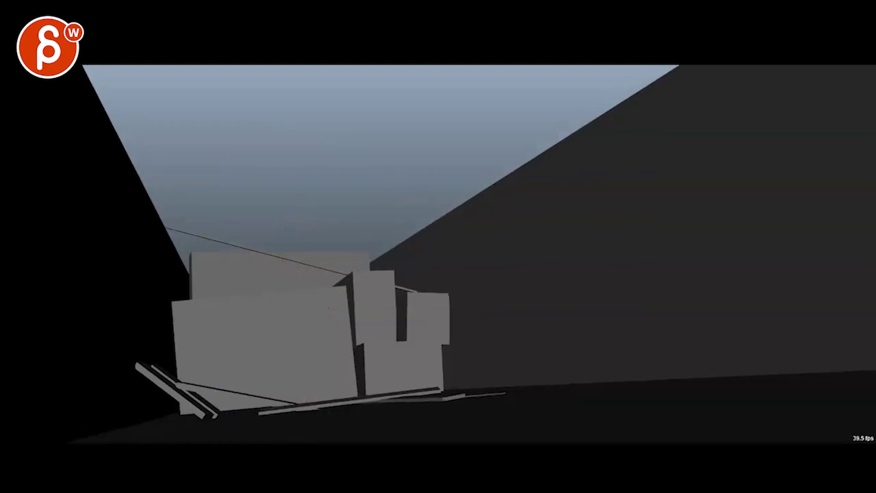